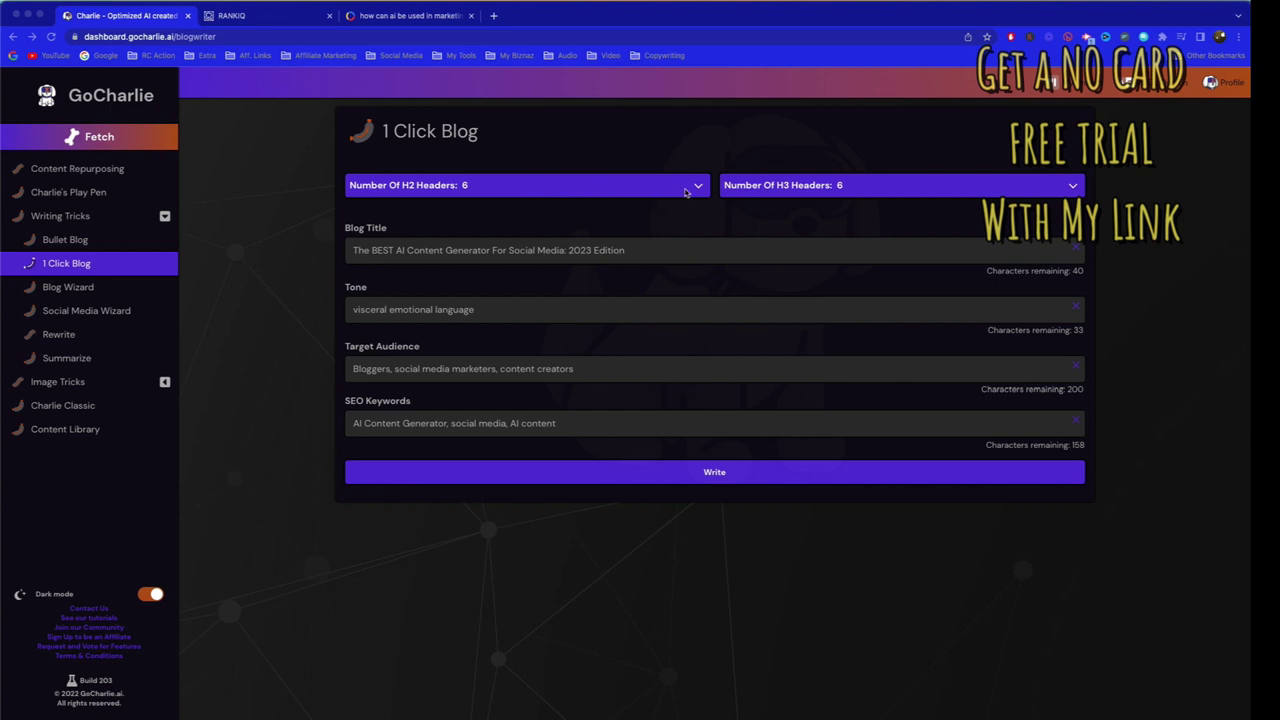
Set Number Of H3 Headers to 4, leaving the H2 headers at 6
left_click(686, 193)
left_click(691, 191)
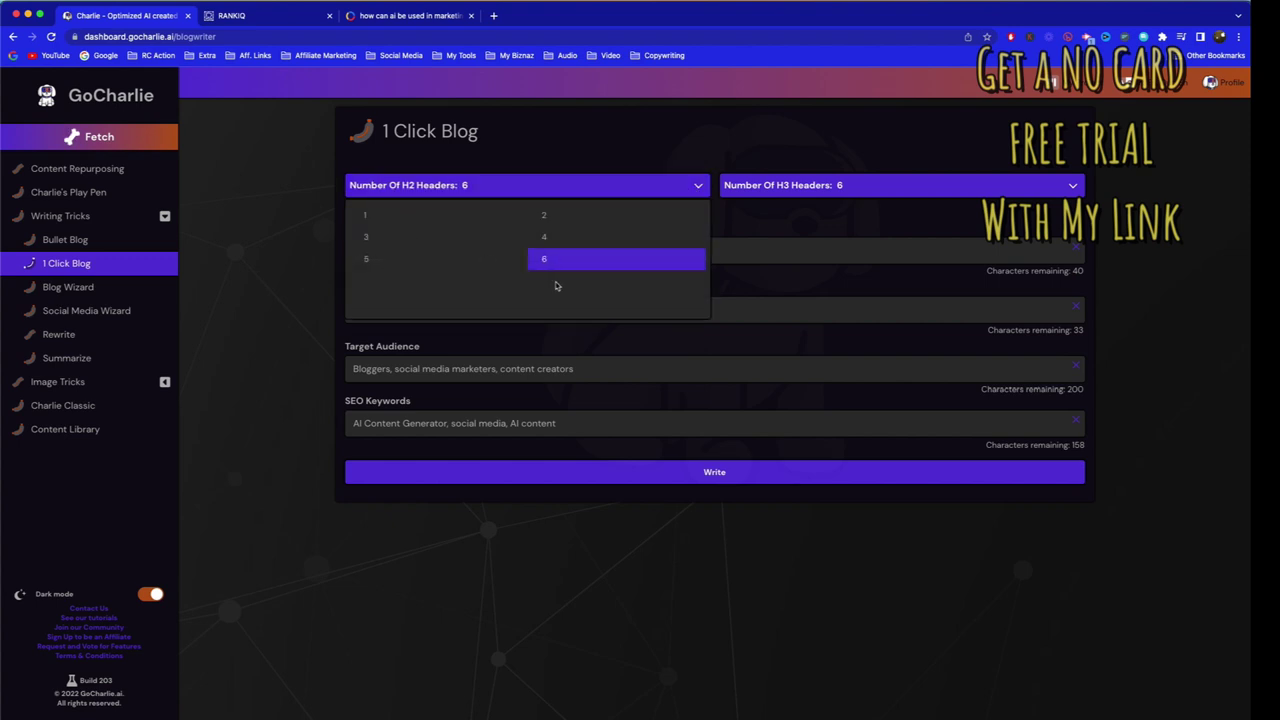
left_click(779, 192)
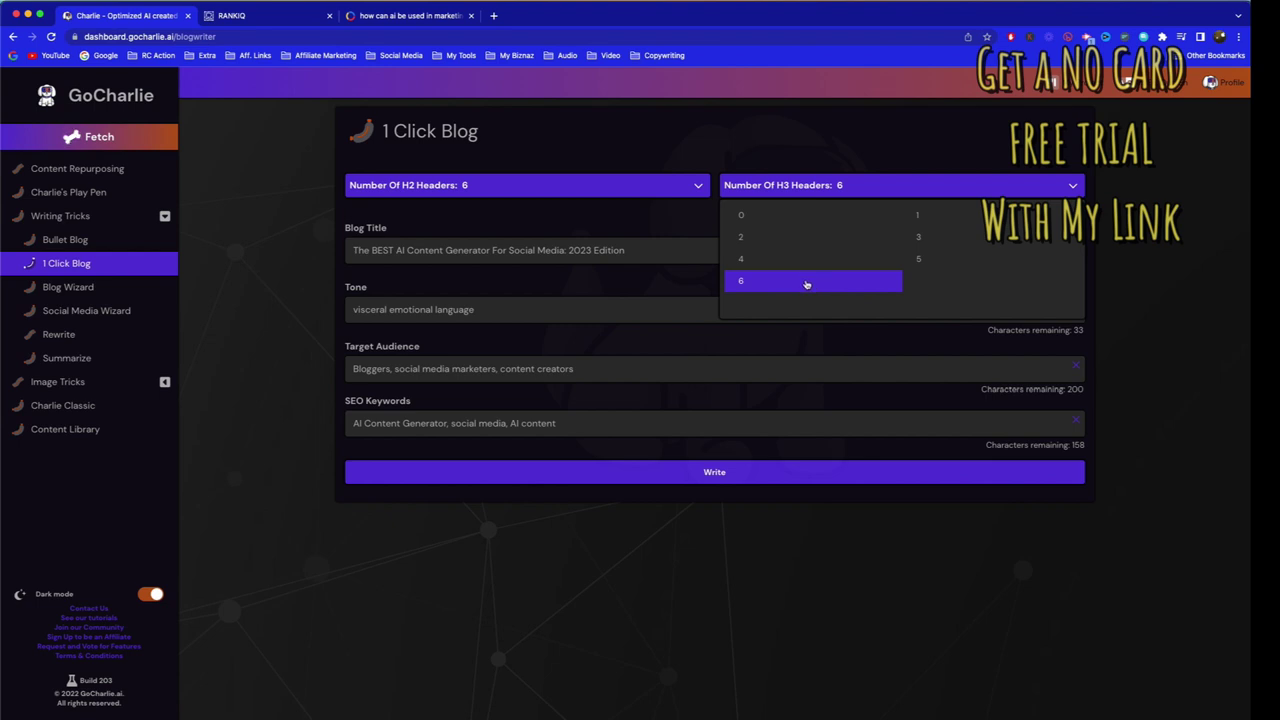
left_click(763, 262)
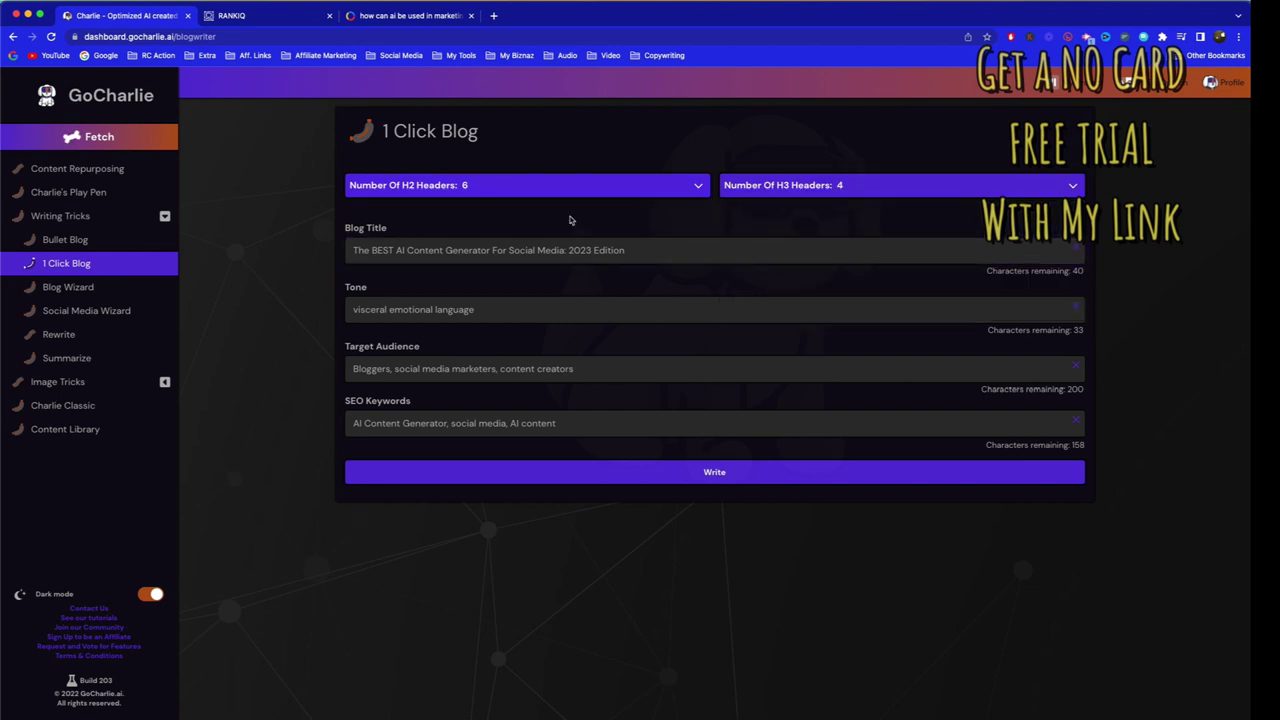
left_click(356, 262)
left_click(374, 380)
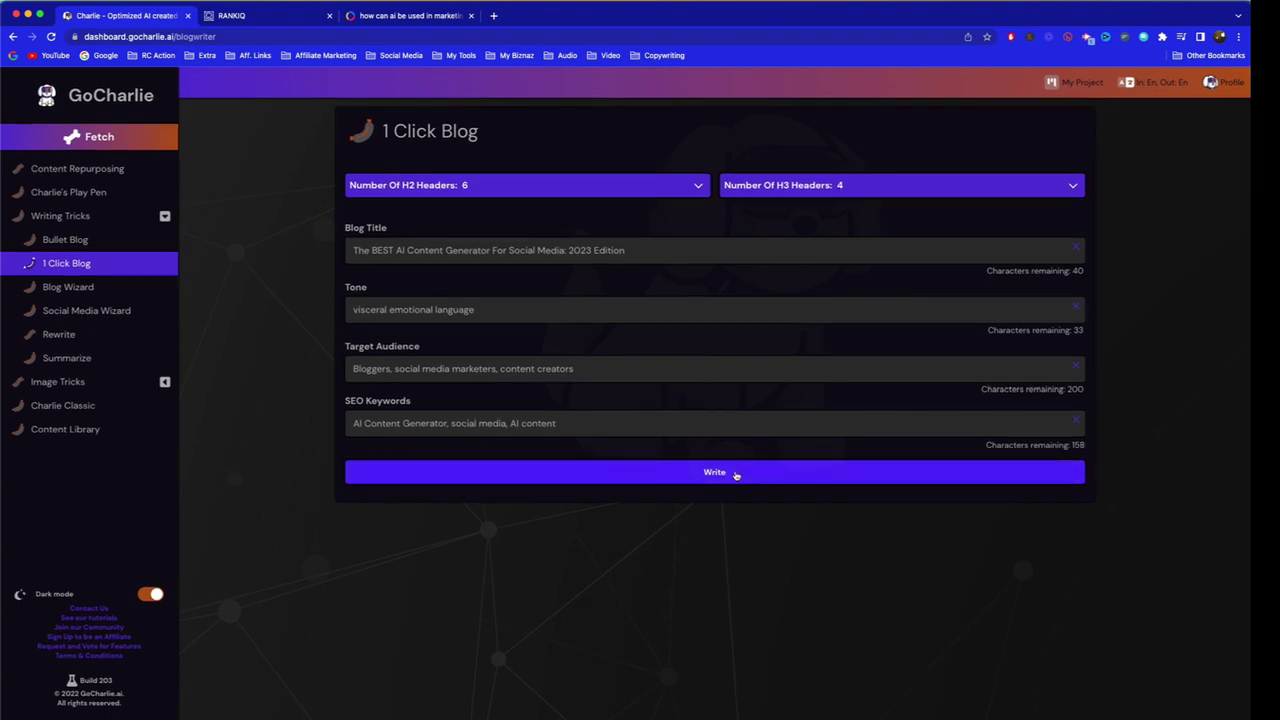
Write the blog 'The BEST AI Content Generator For Social Media-2023 Edition' from the filled form
left_click(735, 474)
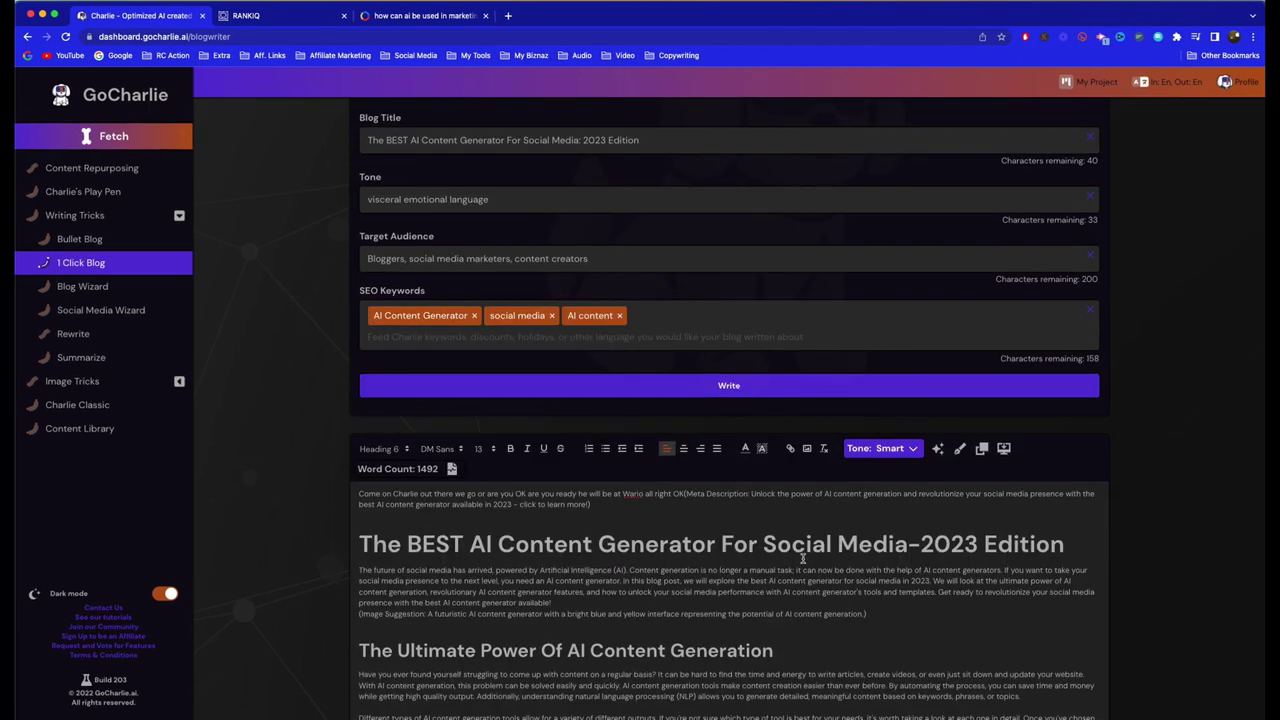
Scroll the top of the generated post, where stray dictated text sits above the title
scroll(956, 532, "down", 5)
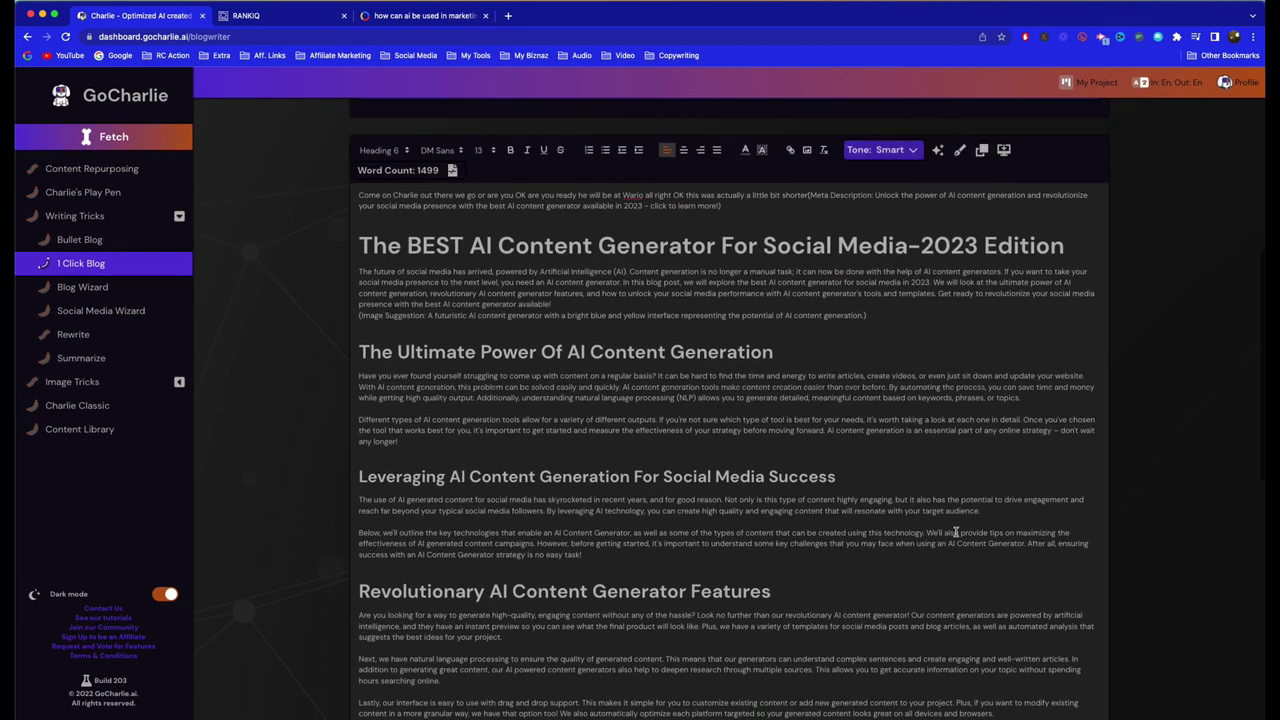
scroll(830, 541, "up", 1)
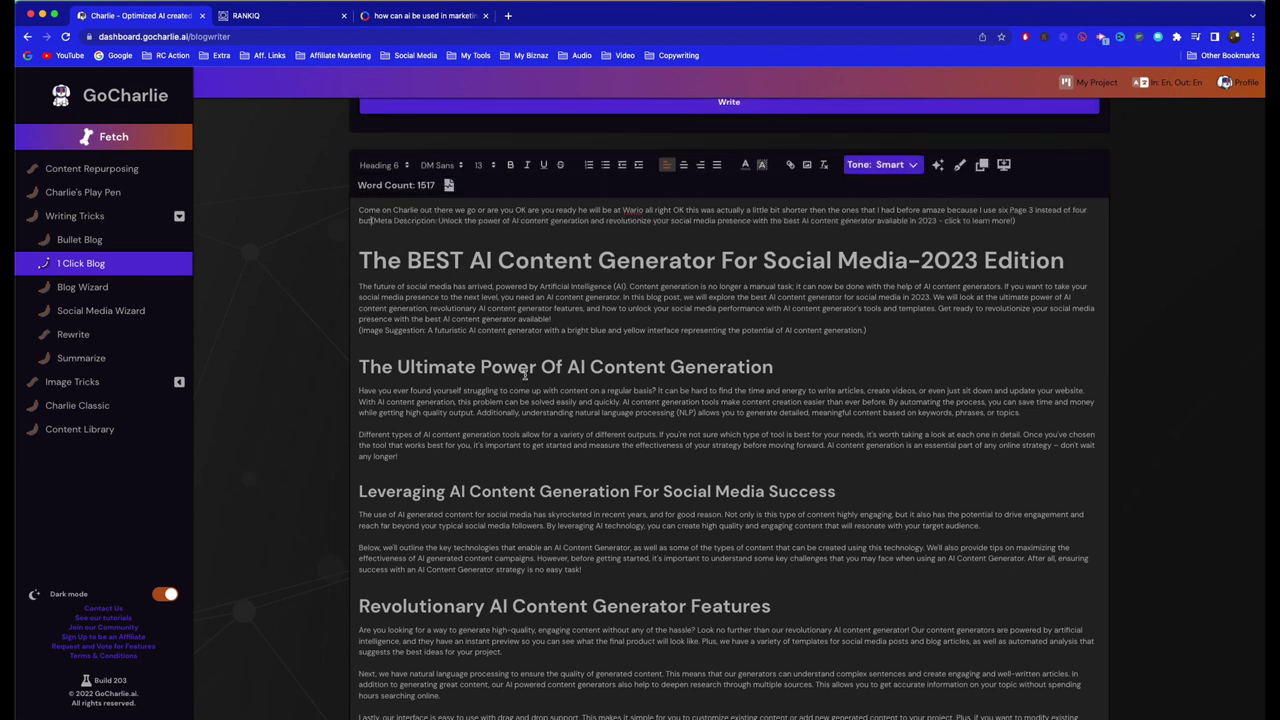
scroll(589, 292, "up", 5)
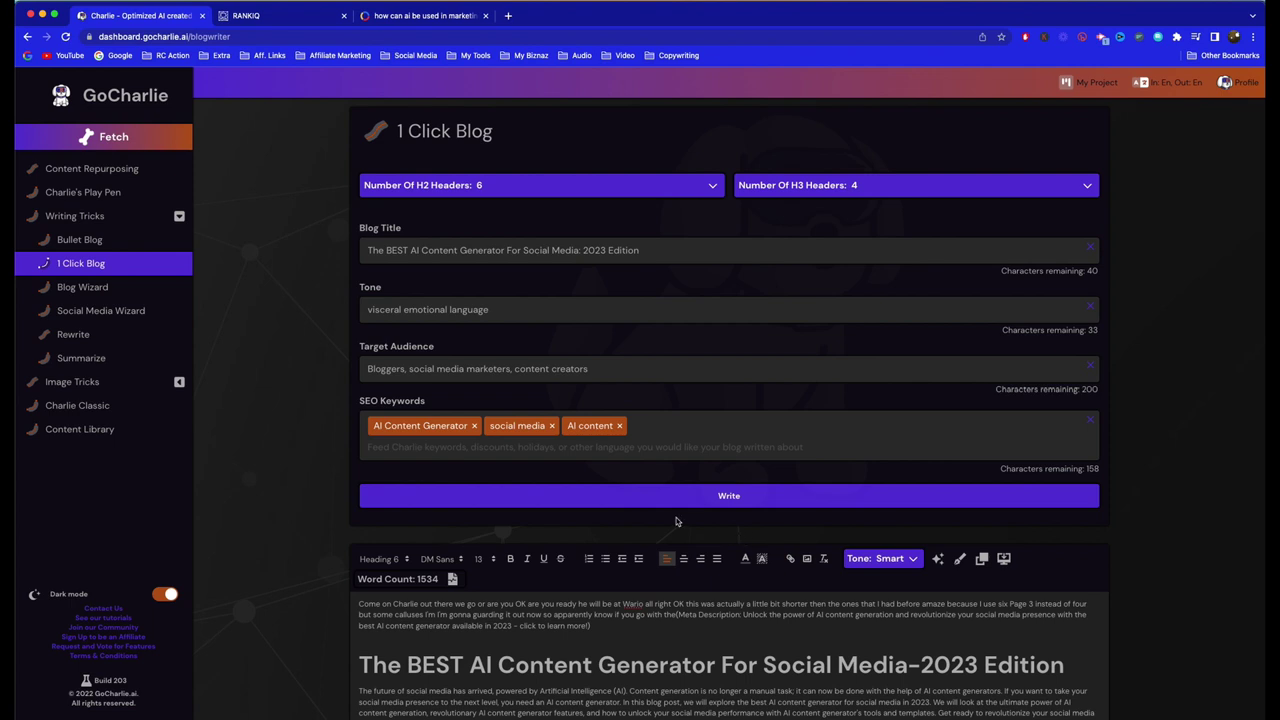
scroll(676, 521, "down", 3)
scroll(938, 430, "down", 1)
scroll(938, 430, "down", 1)
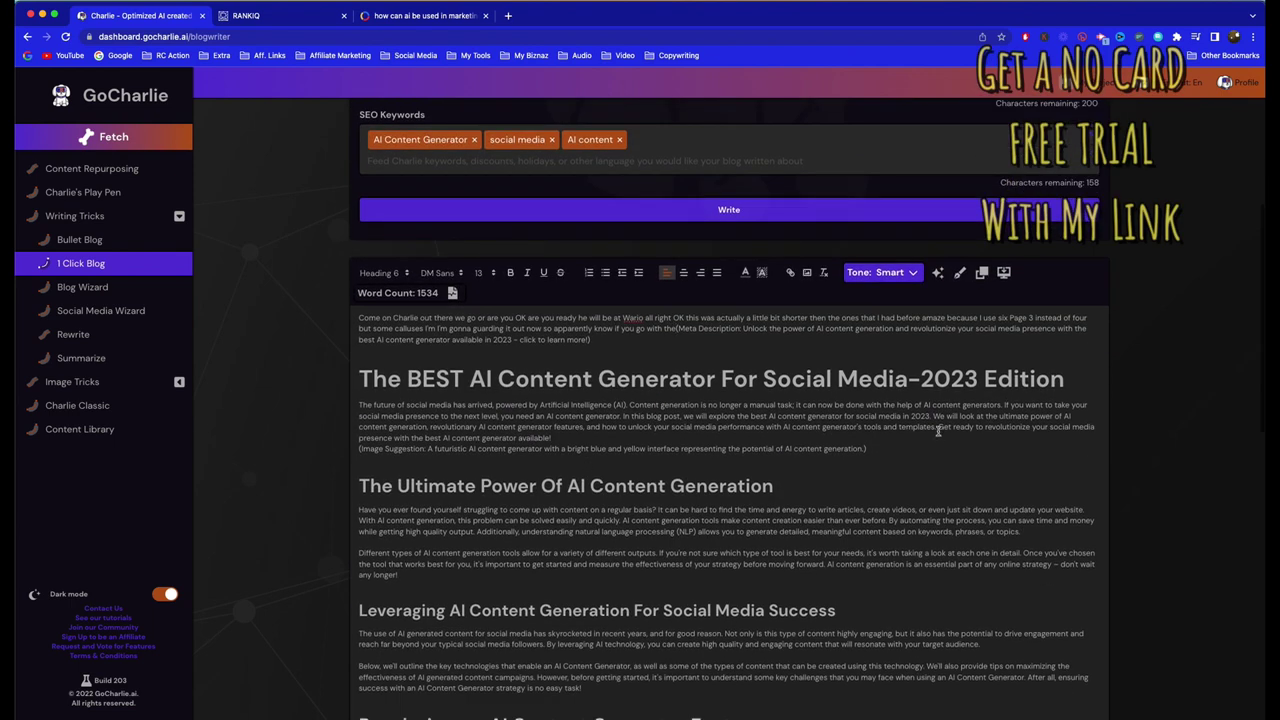
type("six headers in 4H3C gonna be looking about a")
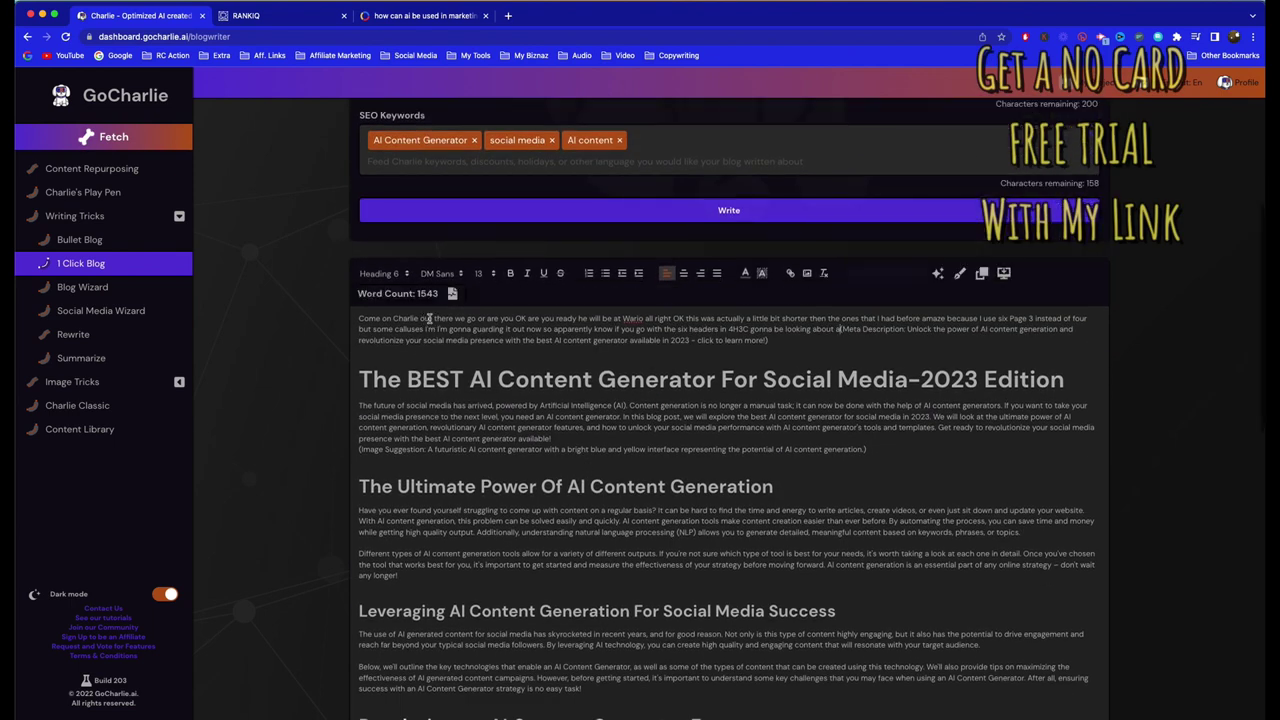
type(" what was it 1516 or words OK")
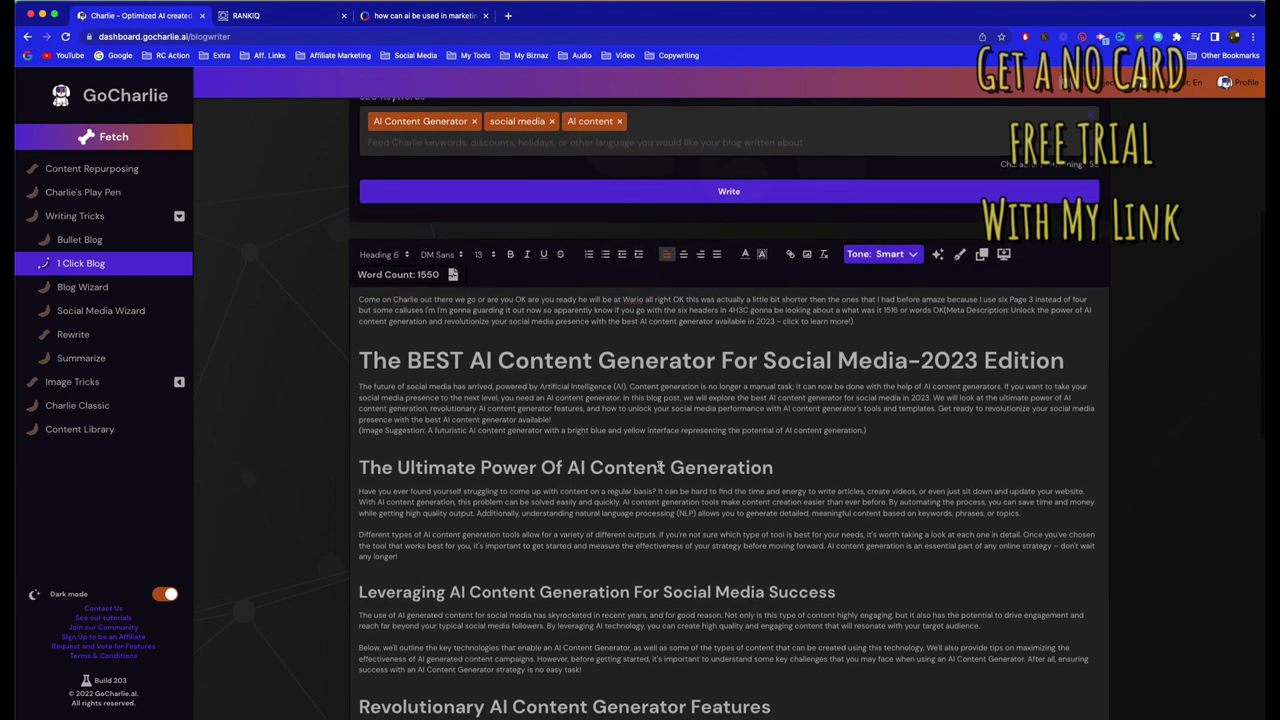
Scroll through the post's H2 sections down to Final Thoughts and back up
scroll(660, 480, "down", 1)
scroll(662, 468, "down", 5)
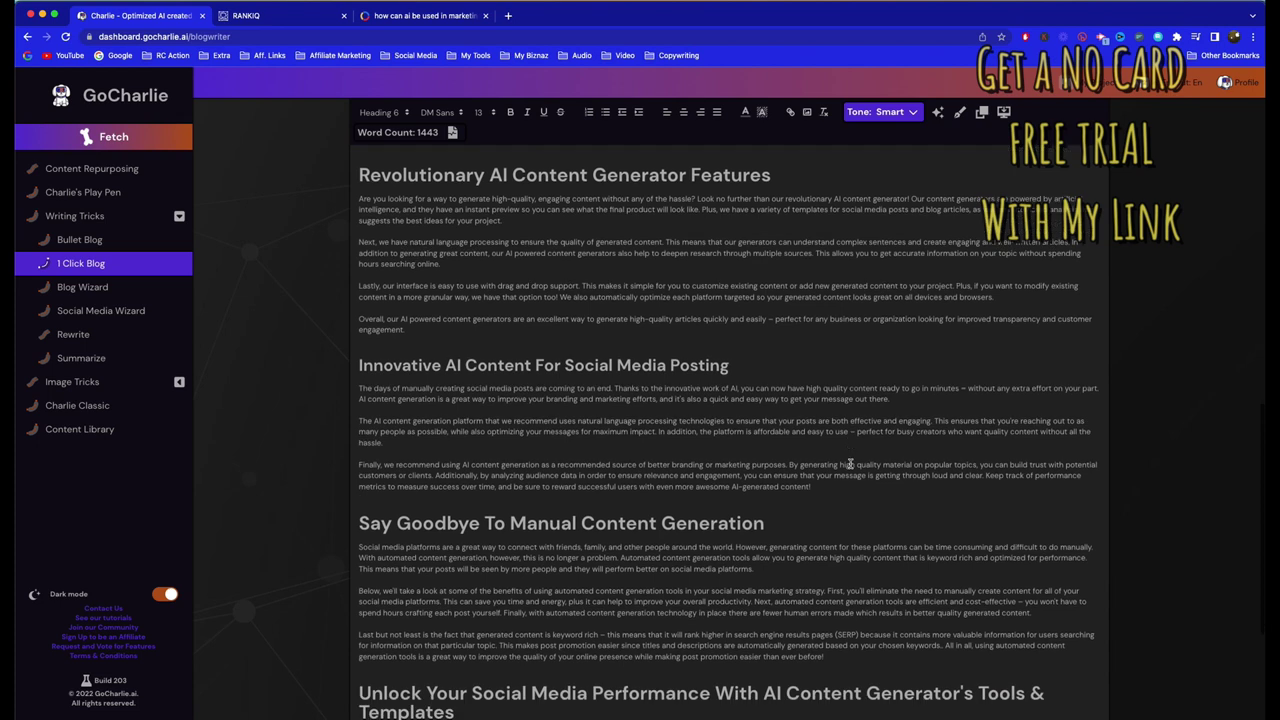
scroll(890, 466, "down", 3)
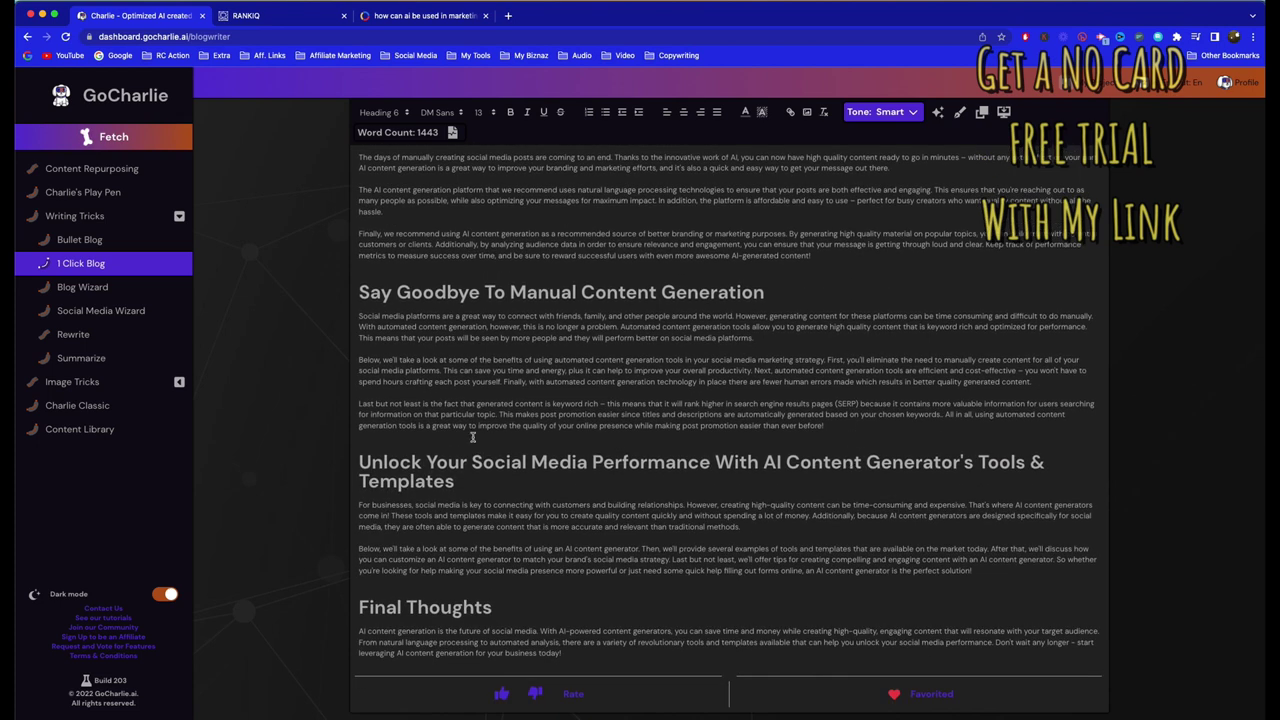
scroll(757, 418, "up", 2)
scroll(757, 418, "up", 2)
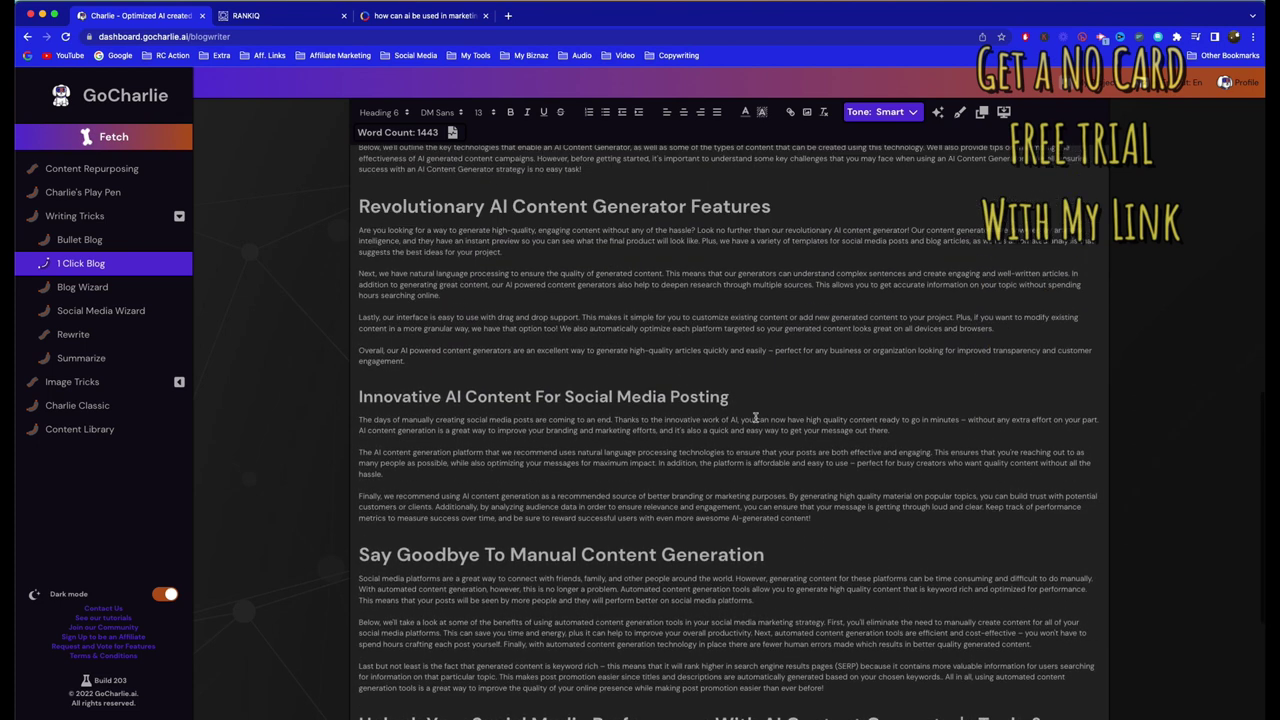
scroll(757, 418, "up", 1)
scroll(757, 418, "up", 10)
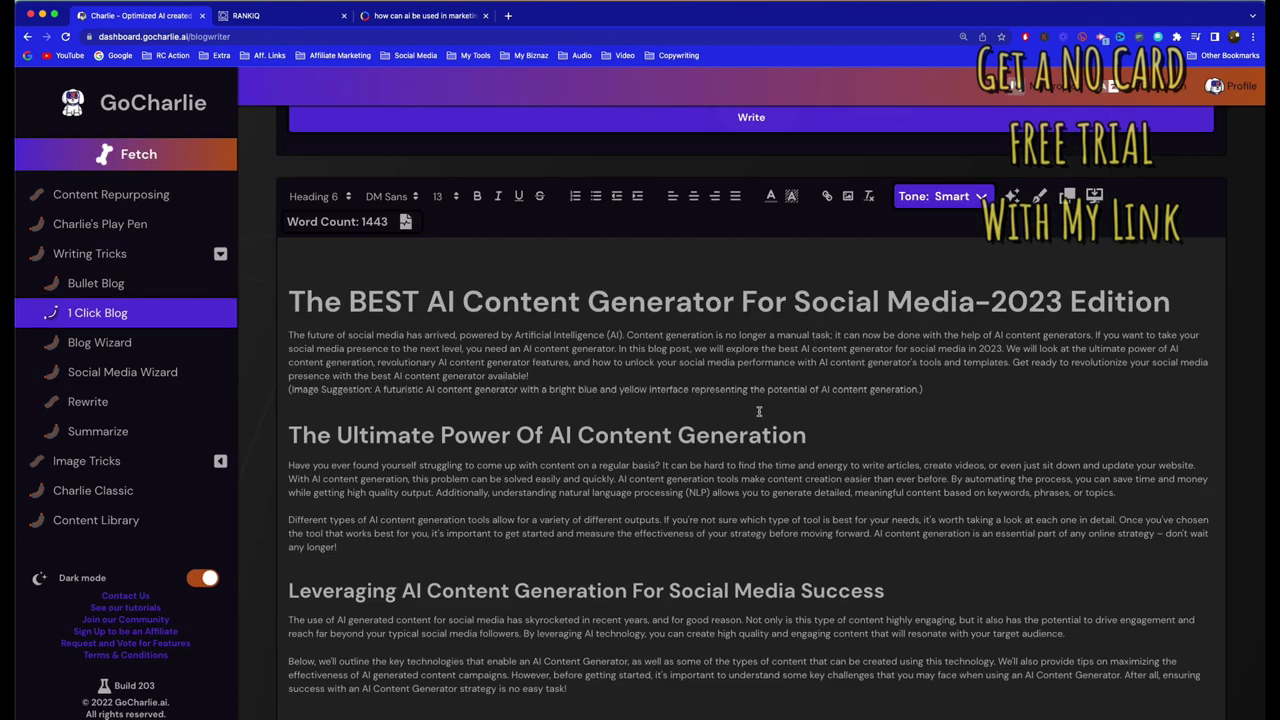
scroll(605, 433, "down", 3)
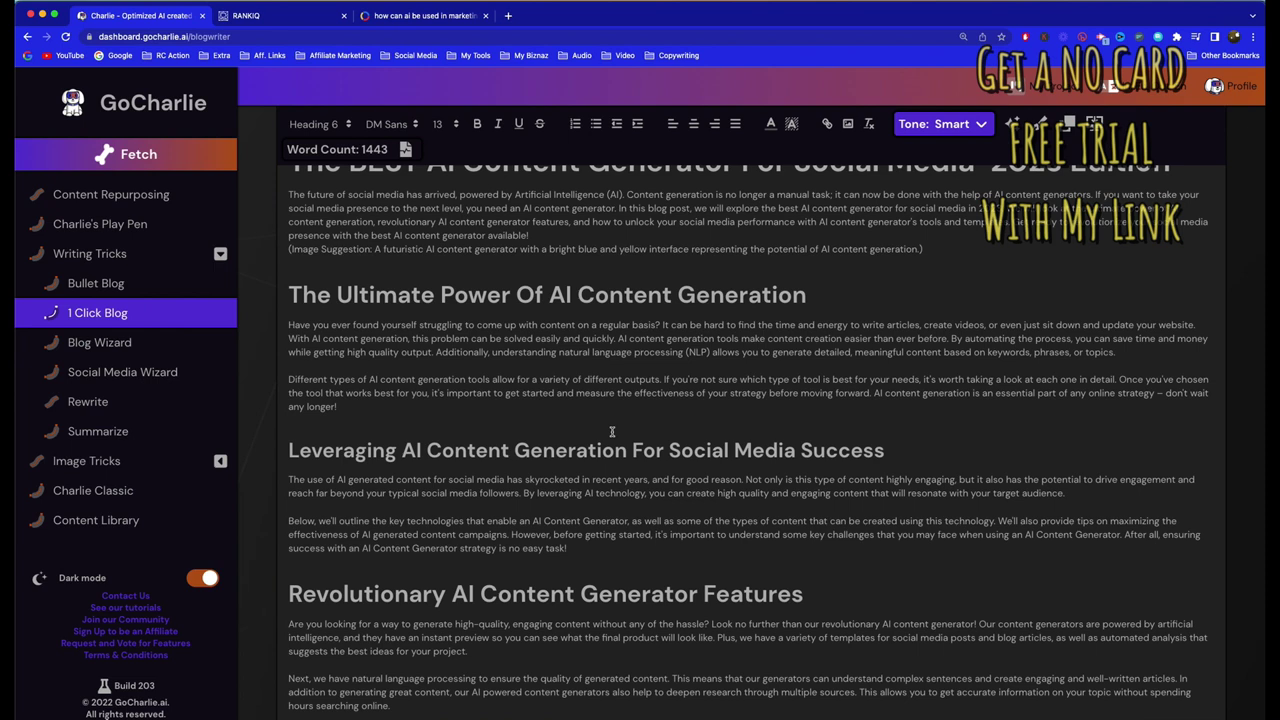
Select all of the generated article and switch to the Contentpace editor
key("super+a")
key("super+c")
scroll(1009, 666, "up", 3)
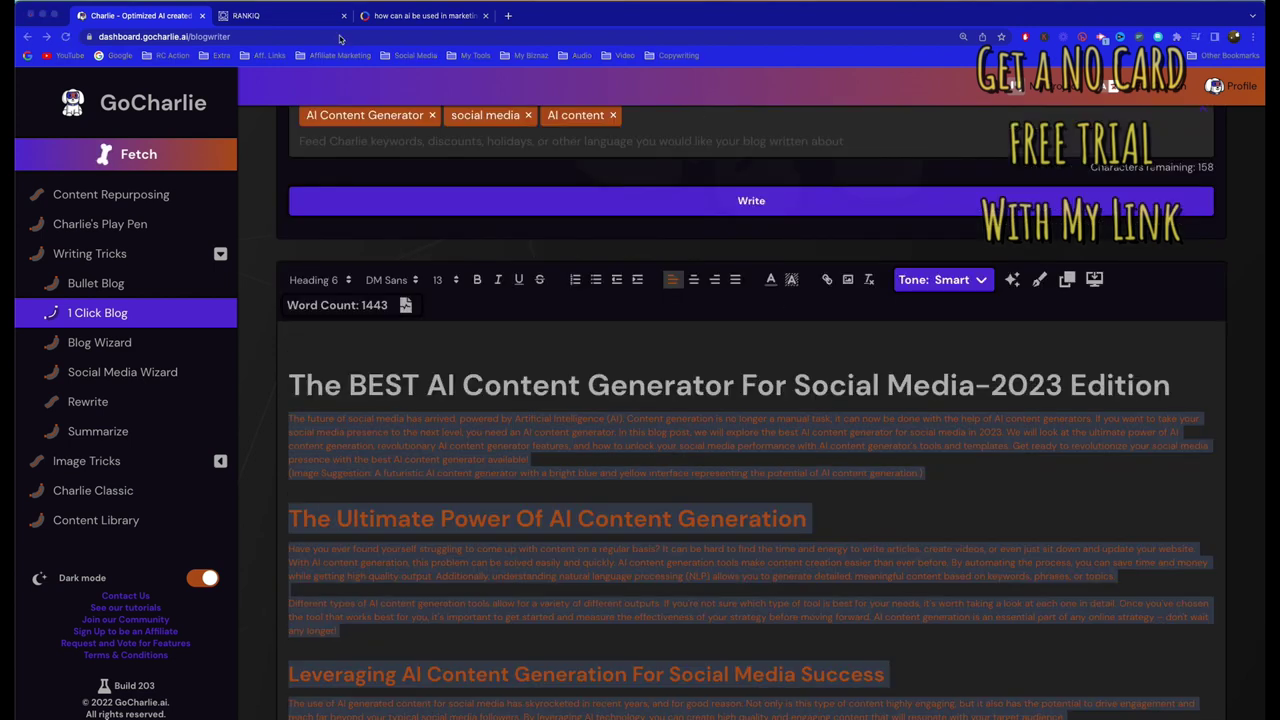
left_click(383, 18)
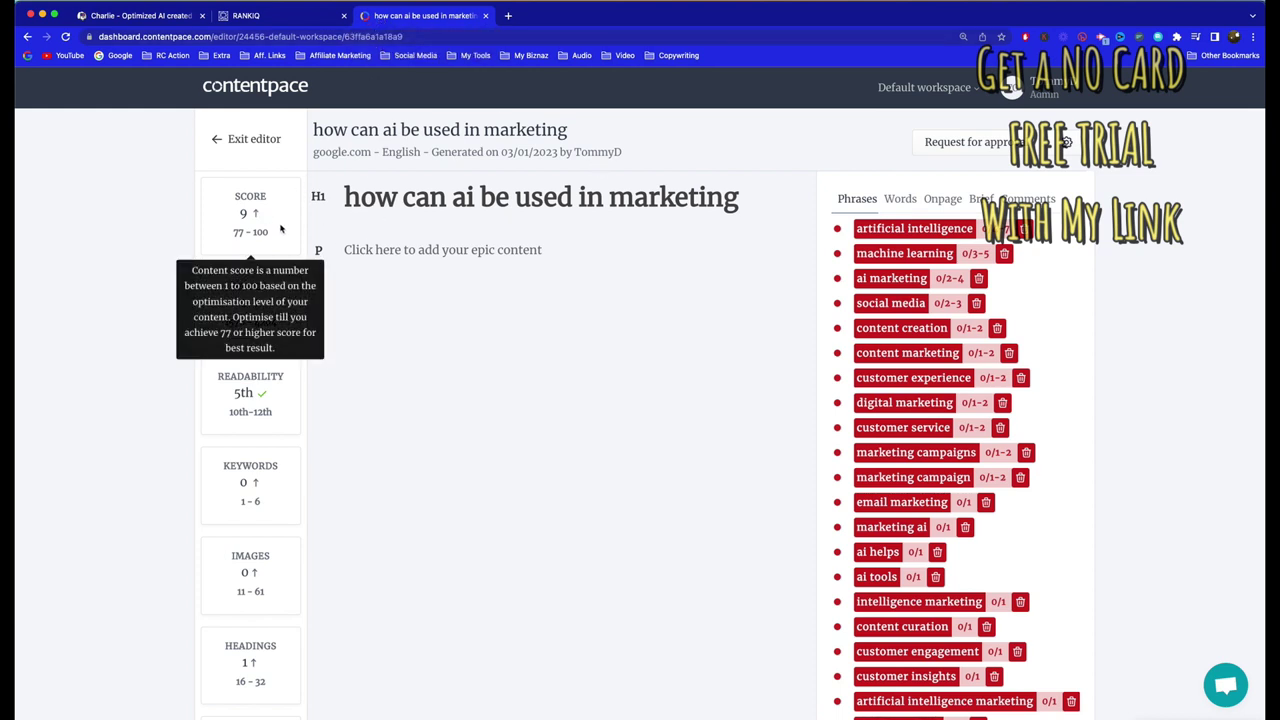
Paste the copied GoCharlie article into Contentpace's empty content paragraph
mouse_move(250, 214)
scroll(358, 181, "down", 2)
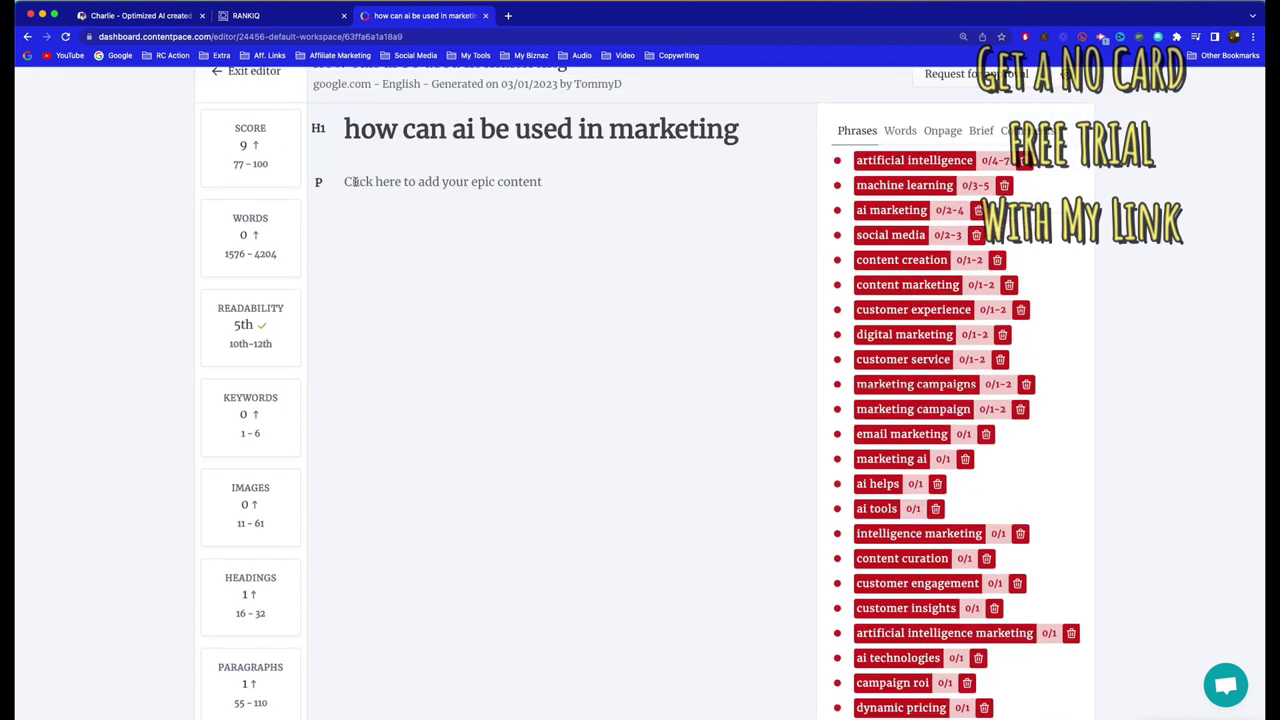
left_click(354, 181)
right_click(352, 181)
left_click(339, 181)
right_click(340, 181)
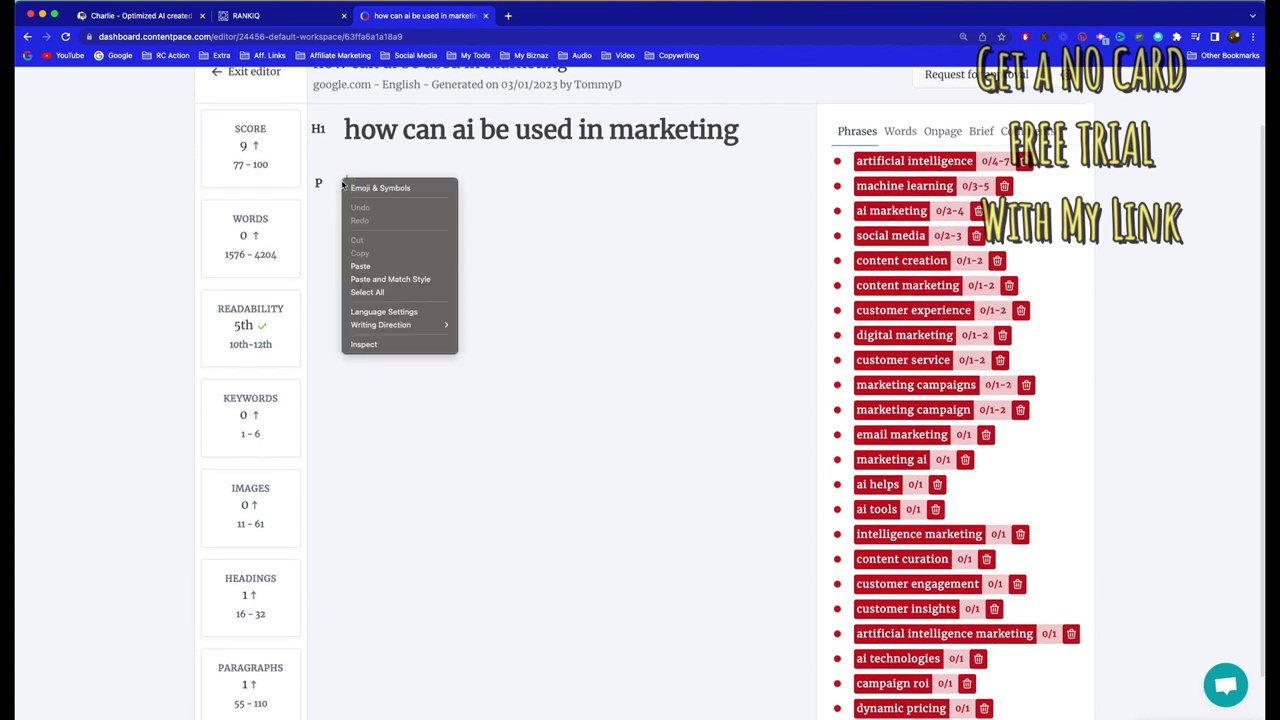
left_click(366, 267)
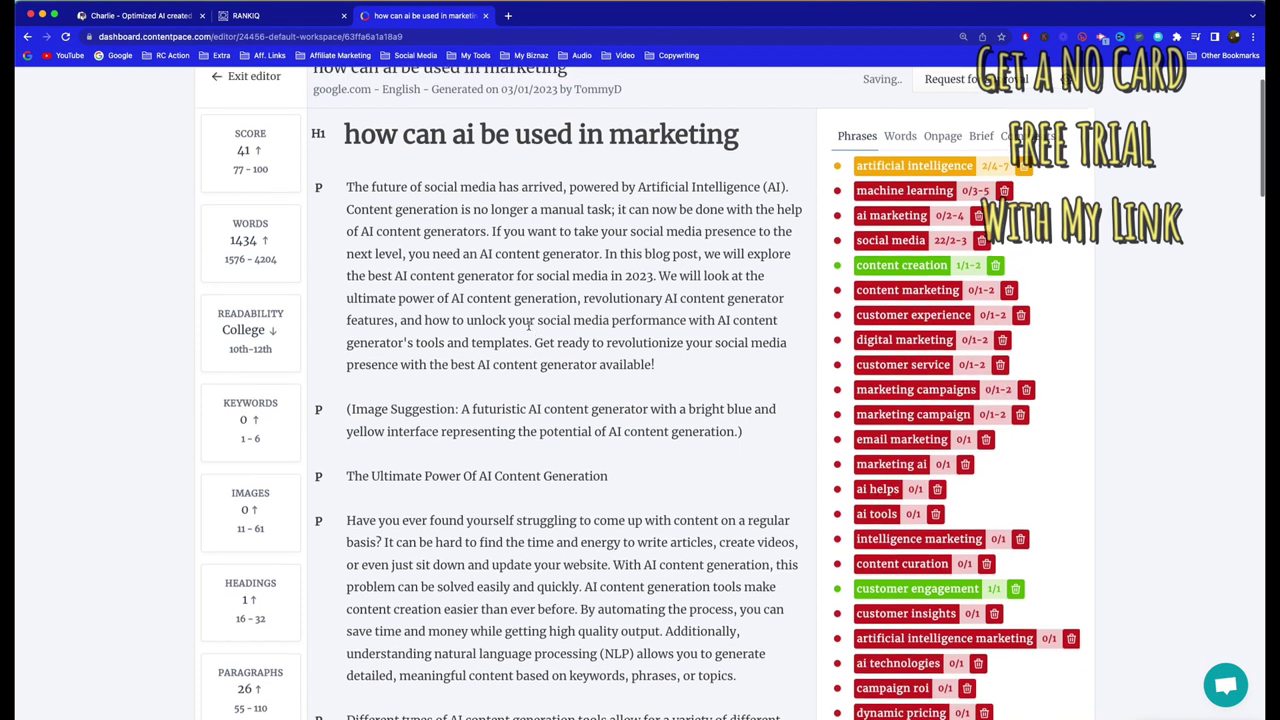
scroll(400, 300, "up", 2)
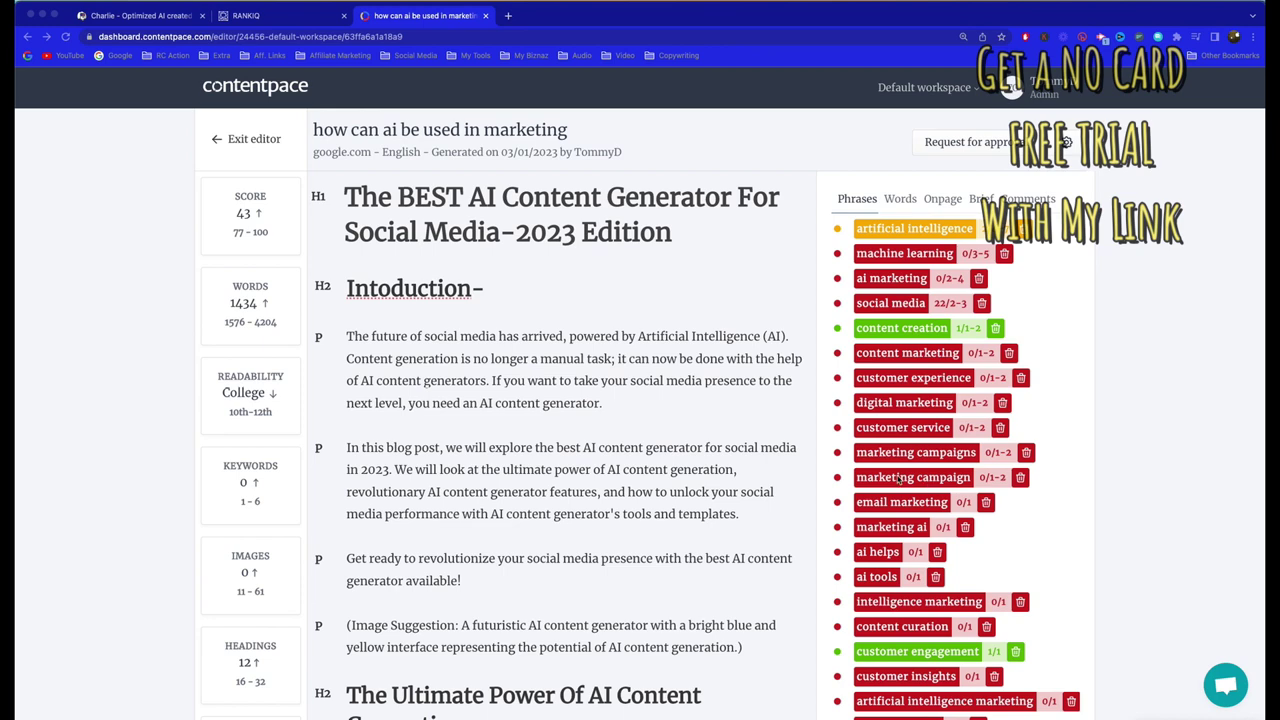
scroll(900, 480, "down", 3)
scroll(900, 478, "down", 1)
scroll(905, 440, "up", 2)
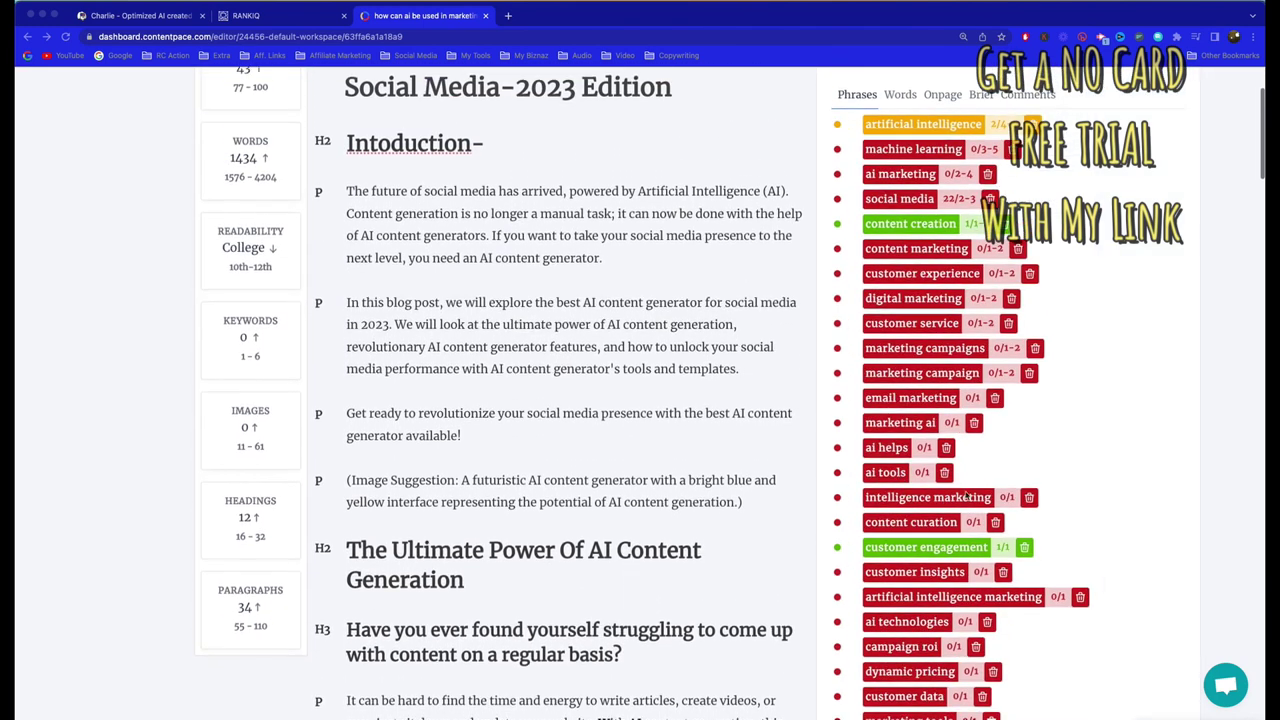
scroll(915, 400, "down", 10)
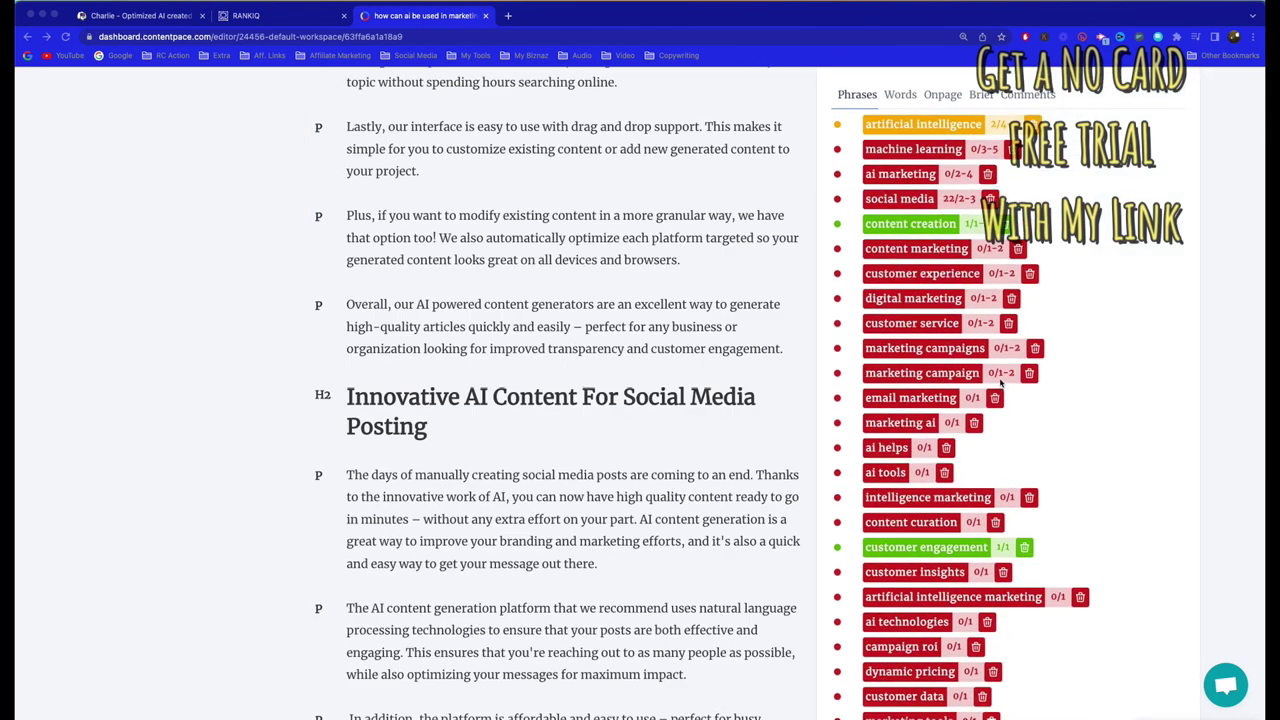